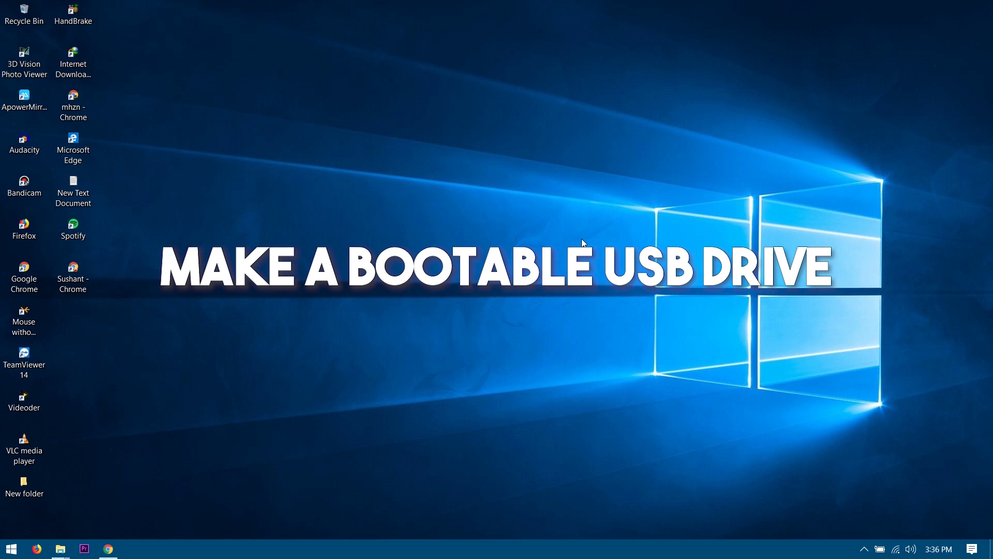
Bring up the Downloads > Programs folder and select the rufus-3.5 application
{"action": "mouse_move", "coordinate": [61, 549]}
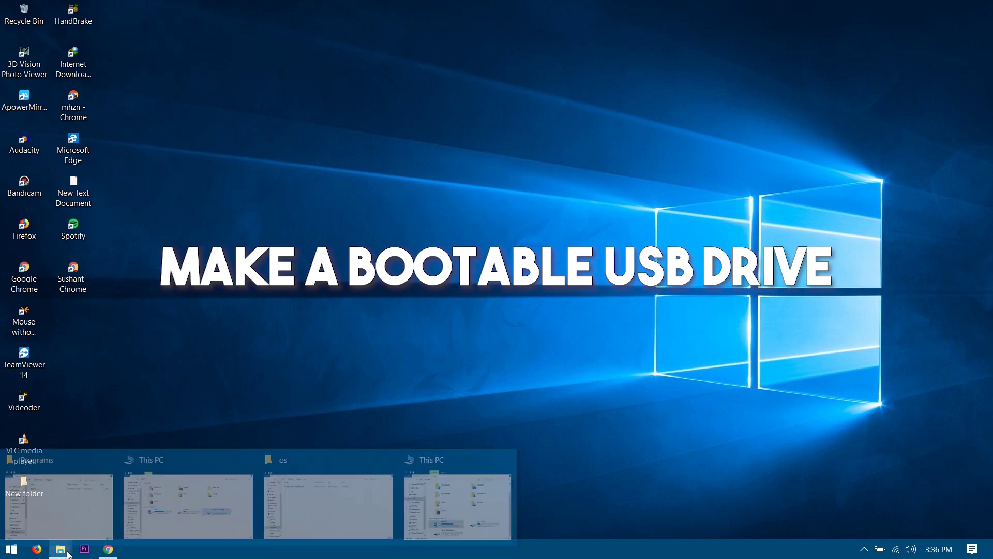
{"action": "left_click", "coordinate": [58, 491]}
{"action": "left_click", "coordinate": [536, 229]}
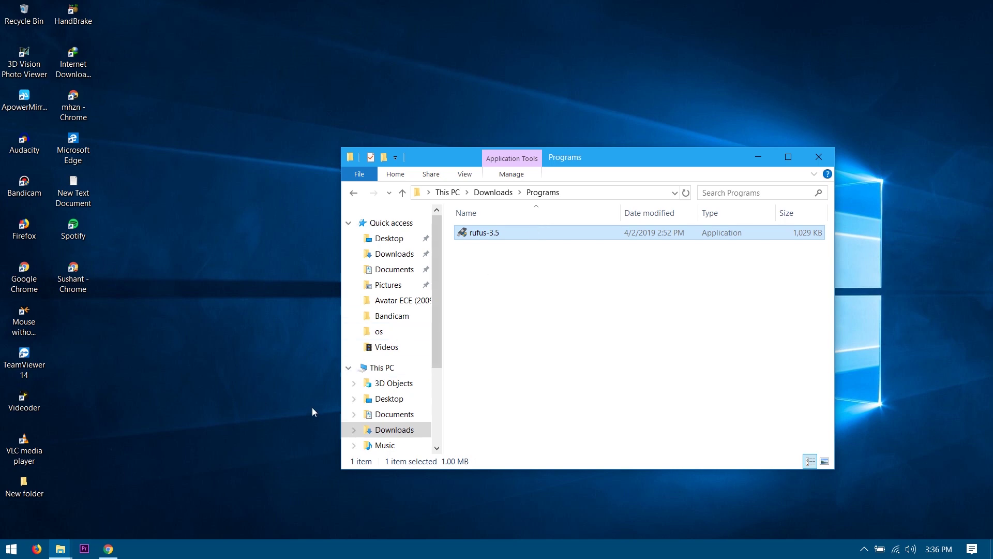
Show the YouTube video on downloading the Windows 10 ISO and scroll through its description
{"action": "left_click", "coordinate": [108, 548]}
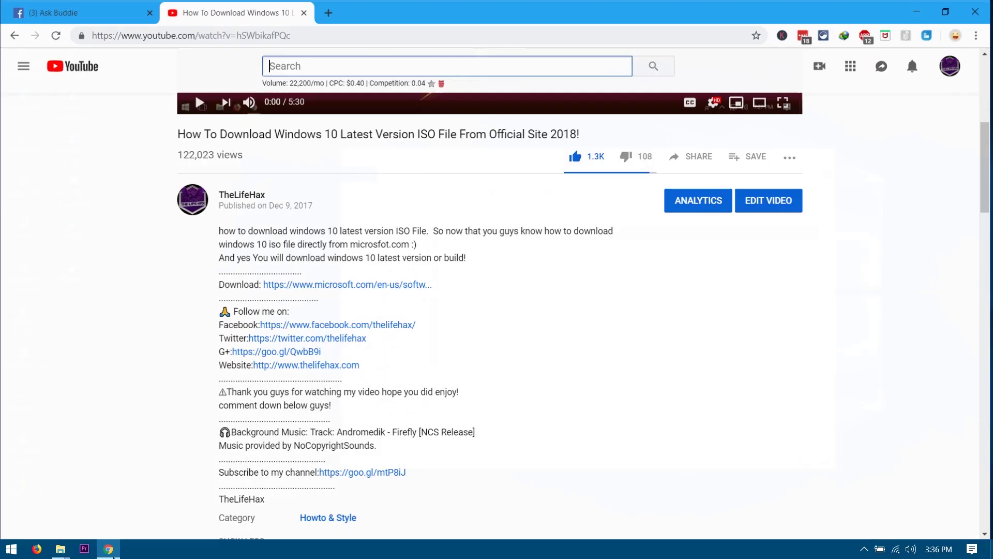
{"action": "scroll", "coordinate": [209, 400], "scroll_direction": "up", "scroll_amount": 7}
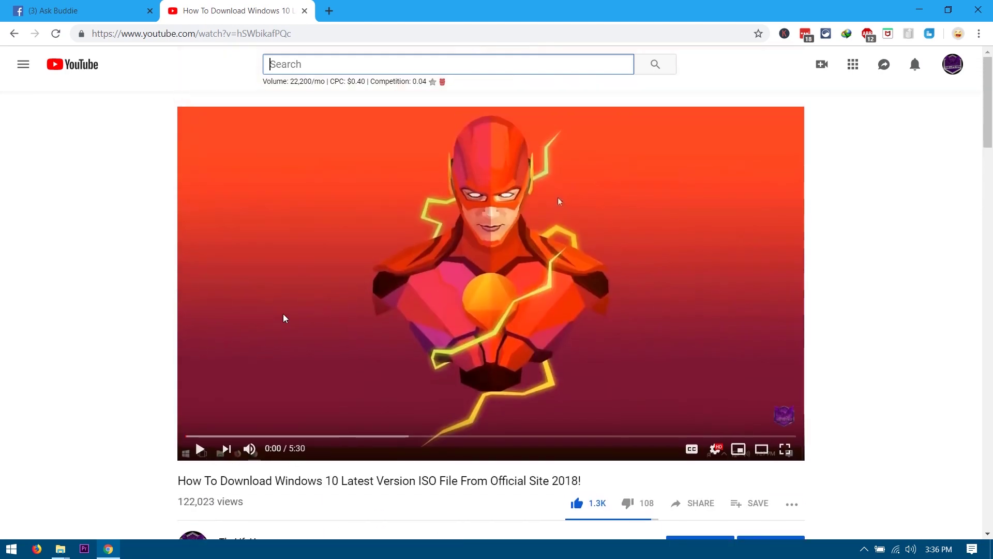
{"action": "scroll", "coordinate": [346, 422], "scroll_direction": "down", "scroll_amount": 3}
{"action": "scroll", "coordinate": [346, 419], "scroll_direction": "up", "scroll_amount": 3}
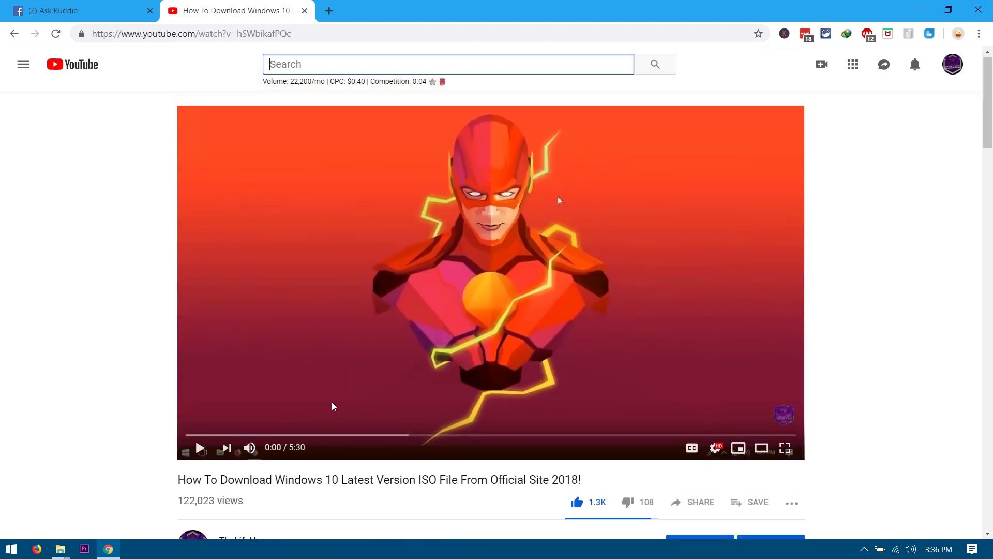
{"action": "scroll", "coordinate": [332, 404], "scroll_direction": "down", "scroll_amount": 3}
{"action": "scroll", "coordinate": [330, 400], "scroll_direction": "up", "scroll_amount": 3}
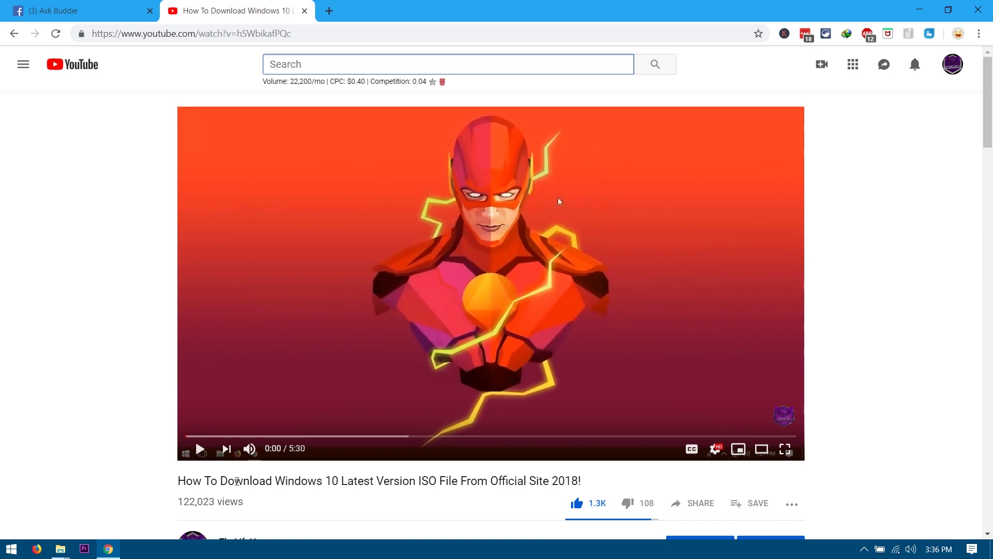
{"action": "left_click", "coordinate": [93, 15]}
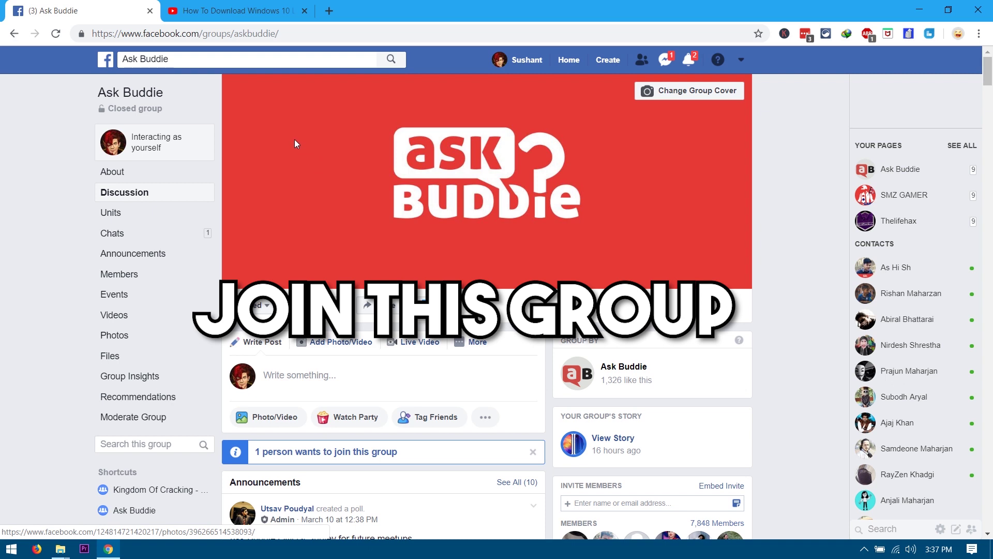
{"action": "left_click", "coordinate": [224, 8]}
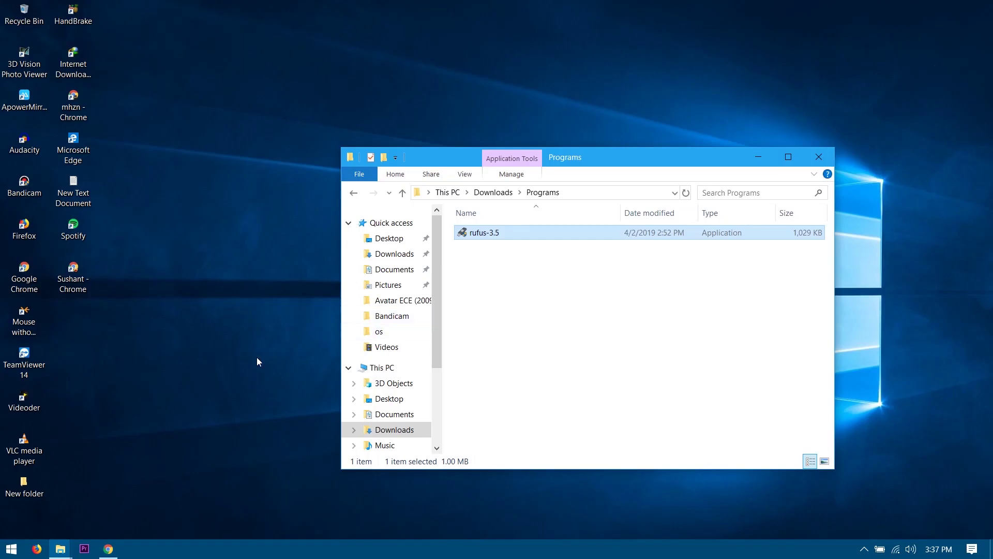
Select the Win10_1809Oct_English_x64 disc image in the os folder
{"action": "mouse_move", "coordinate": [60, 547]}
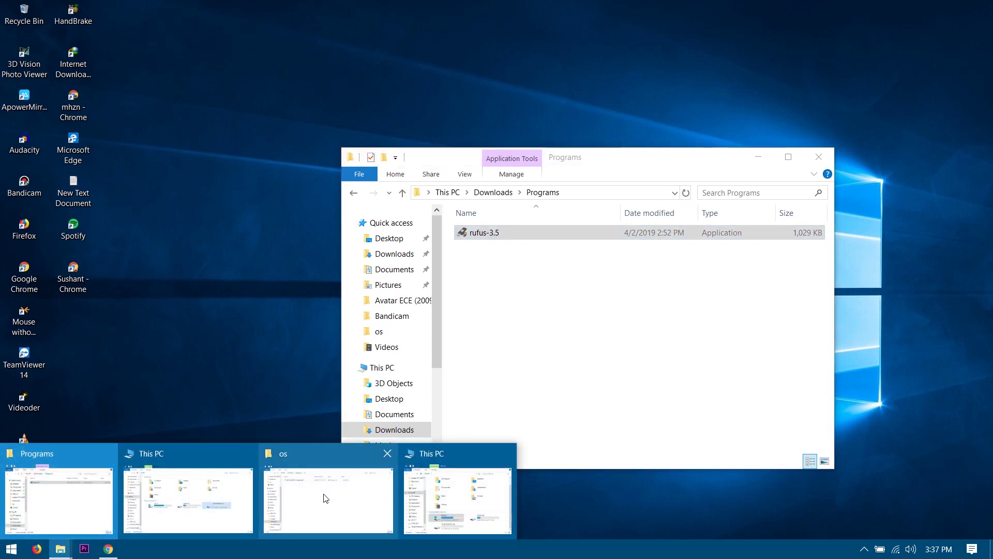
{"action": "left_click", "coordinate": [324, 495]}
{"action": "left_click_drag", "start_coordinate": [480, 289], "coordinate": [308, 184]}
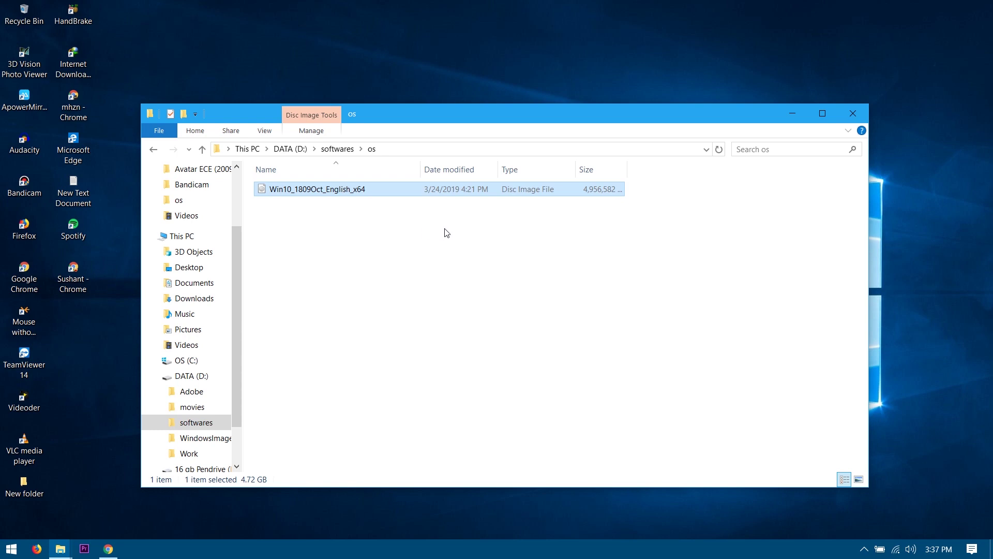
{"action": "left_click_drag", "start_coordinate": [446, 229], "coordinate": [338, 186]}
Check the Programs folder, then select the 16 gb Pendrive in This PC
{"action": "mouse_move", "coordinate": [67, 548]}
{"action": "left_click", "coordinate": [57, 499]}
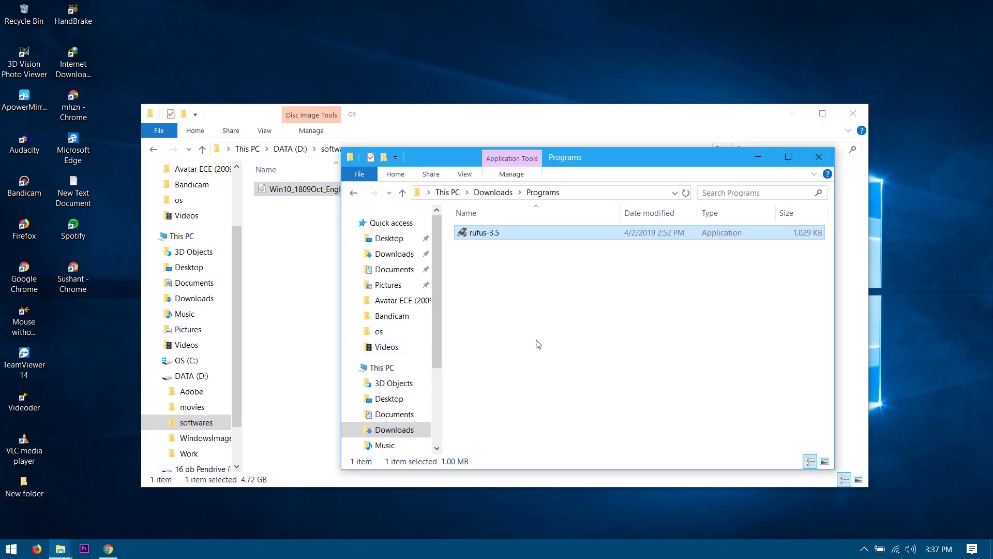
{"action": "left_click", "coordinate": [61, 548]}
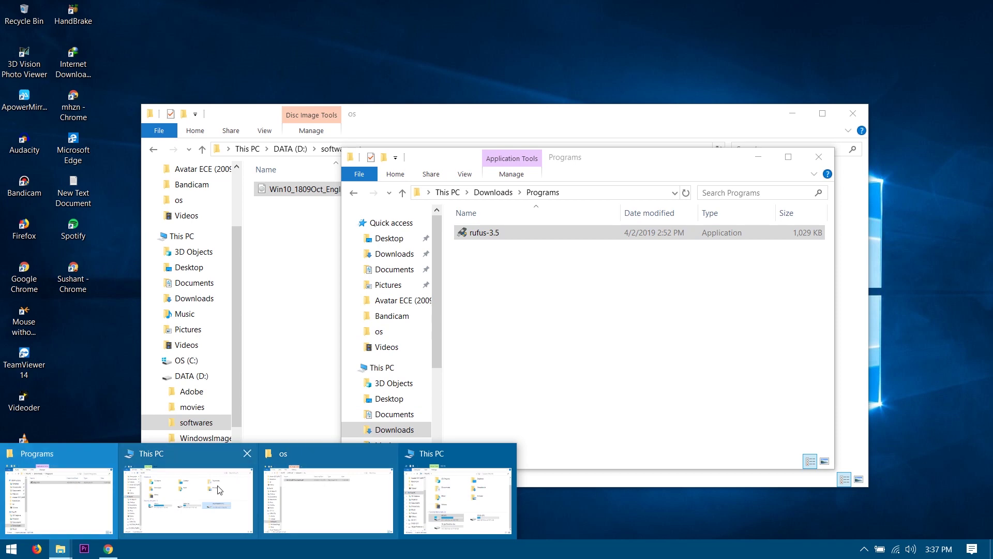
{"action": "left_click", "coordinate": [219, 490]}
{"action": "left_click_drag", "start_coordinate": [874, 350], "coordinate": [756, 269]}
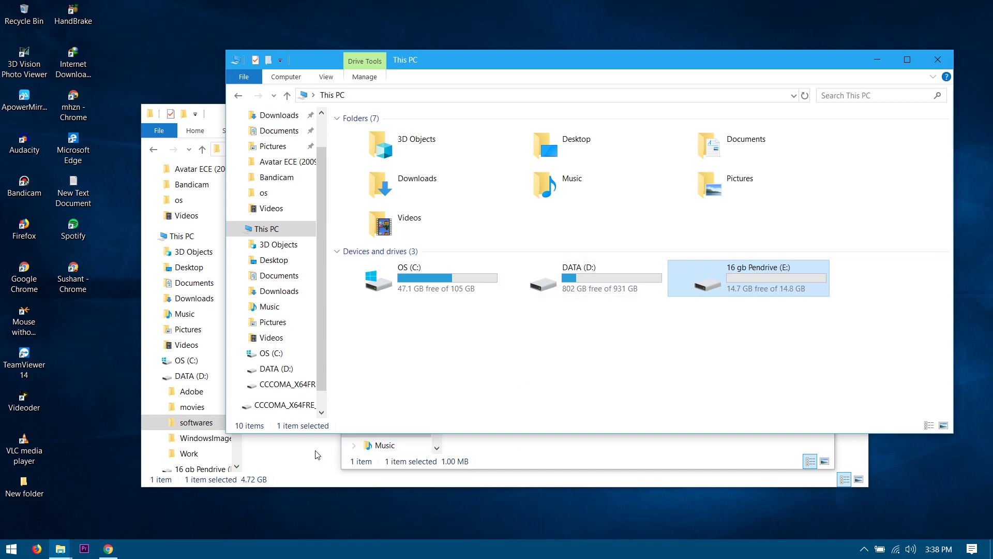
Reselect the Windows 10 ISO, then close the os and This PC windows
{"action": "left_click", "coordinate": [302, 460]}
{"action": "left_click", "coordinate": [336, 192]}
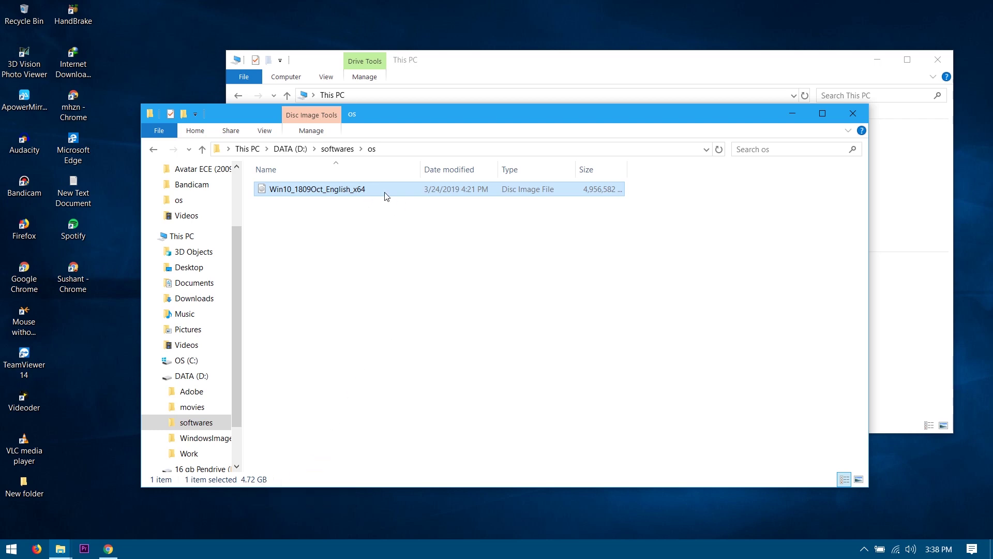
{"action": "key", "text": "alt+F4"}
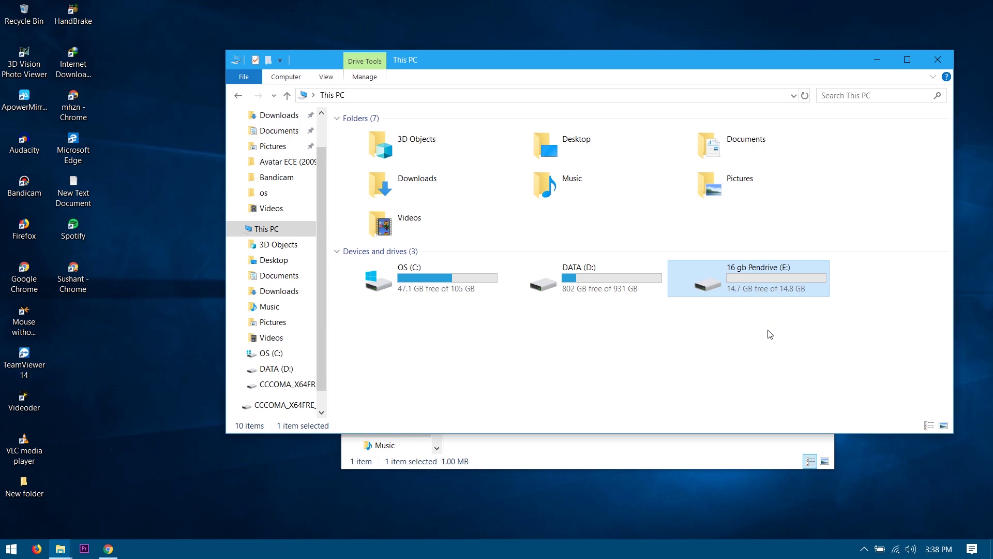
{"action": "key", "text": "alt+F4"}
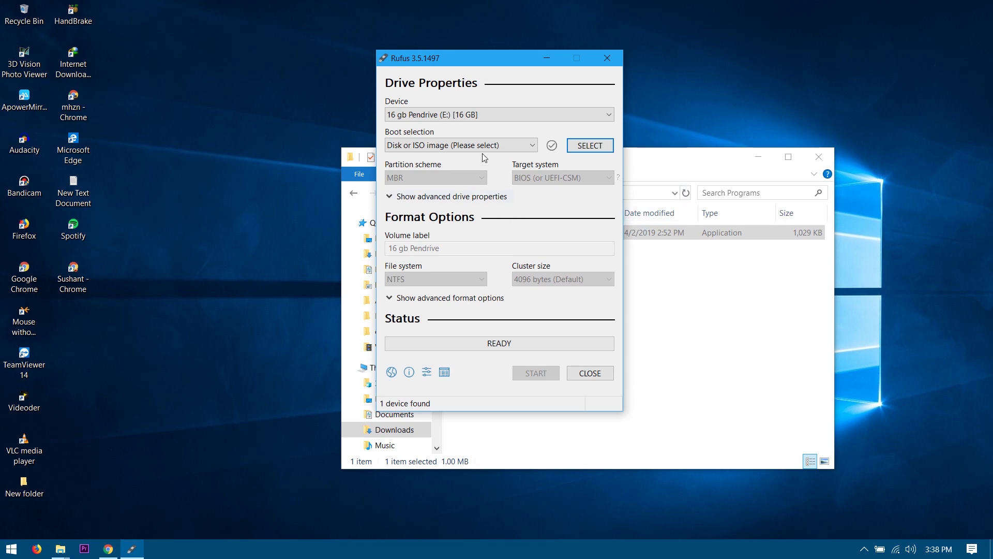
Choose Win10_1809Oct_English_x64.iso as the boot image and keep GPT as the partition scheme
{"action": "left_click", "coordinate": [593, 140]}
{"action": "left_click", "coordinate": [551, 157]}
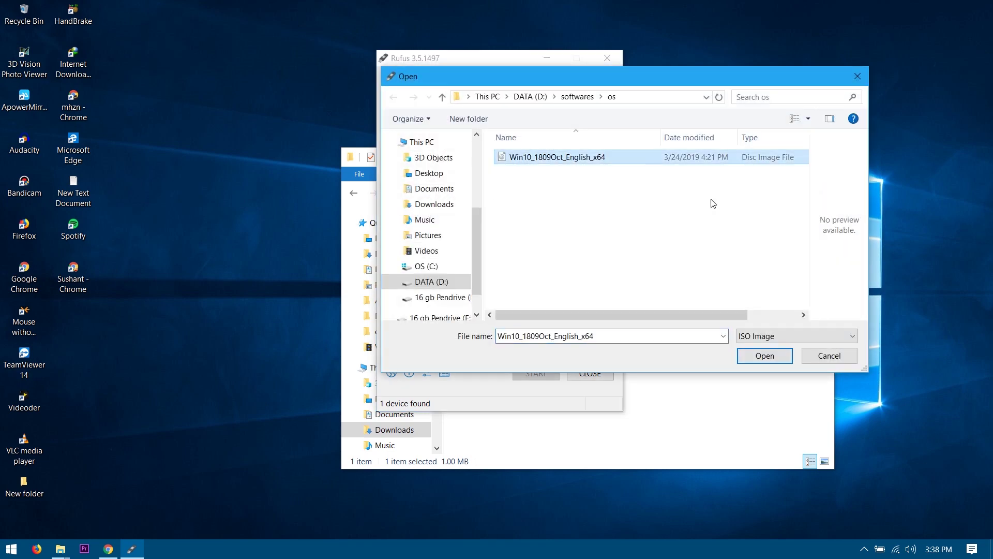
{"action": "left_click", "coordinate": [769, 359]}
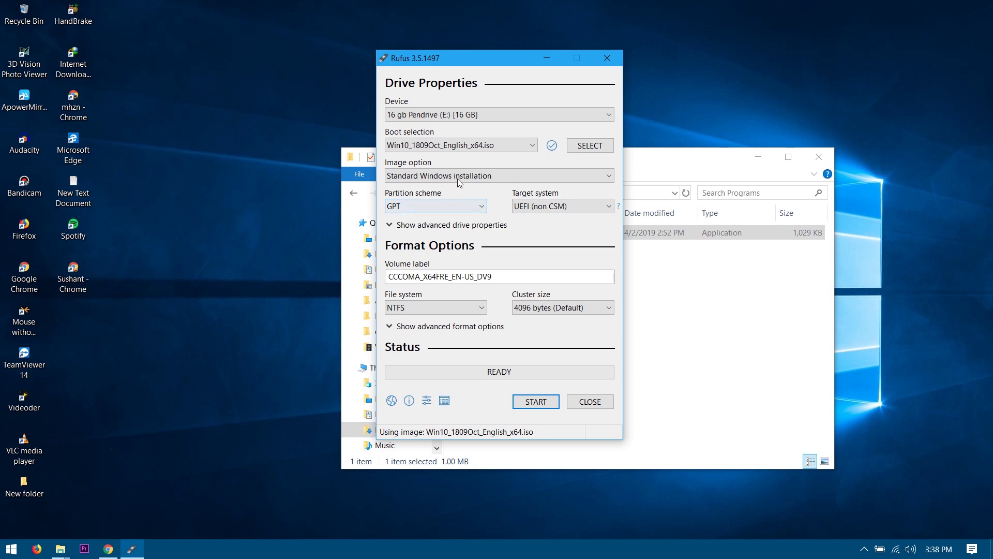
{"action": "left_click", "coordinate": [453, 207]}
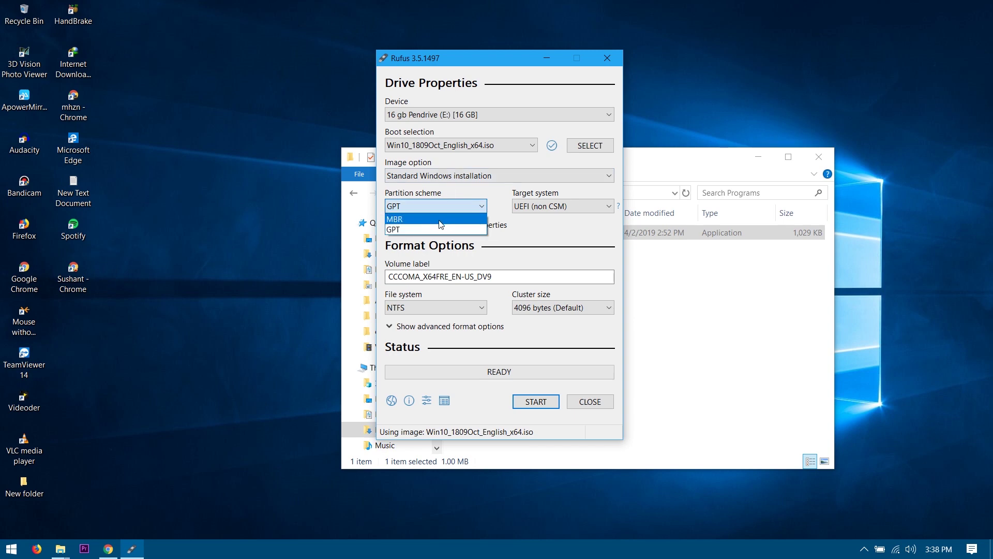
{"action": "left_click", "coordinate": [541, 238]}
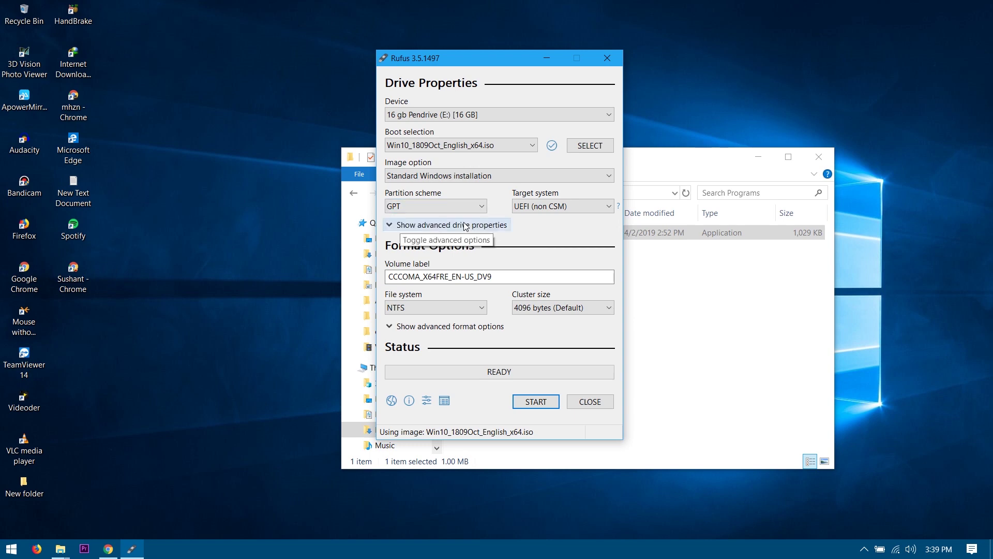
Open Disk Management from a Start search for 'parti'
{"action": "key", "text": "super"}
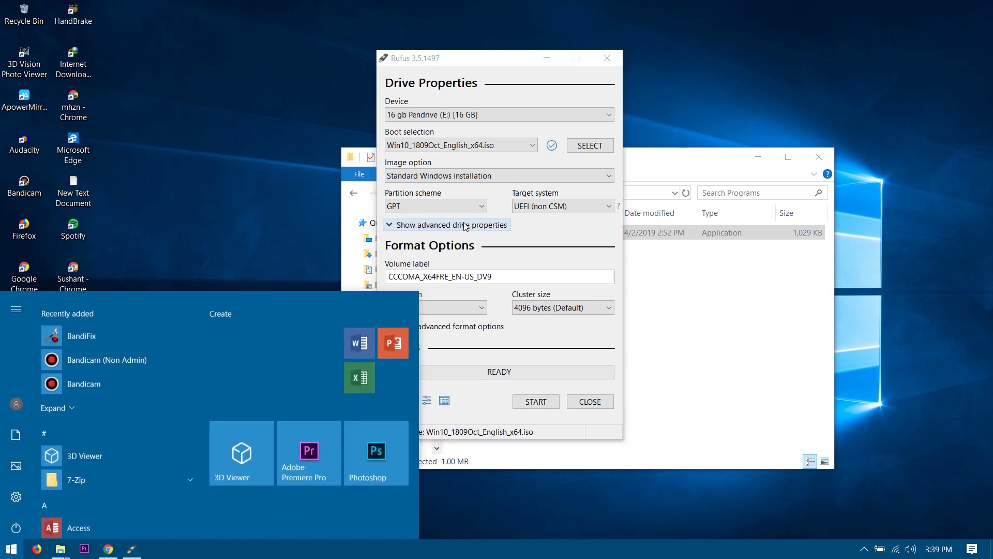
{"action": "type", "text": "parti"}
{"action": "key", "text": "Return"}
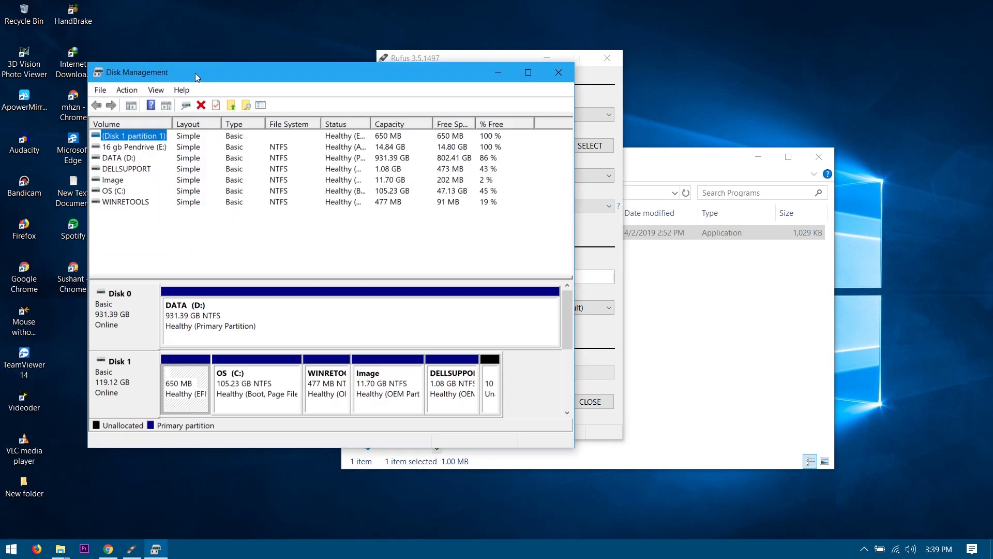
{"action": "left_click_drag", "start_coordinate": [195, 73], "coordinate": [470, 132]}
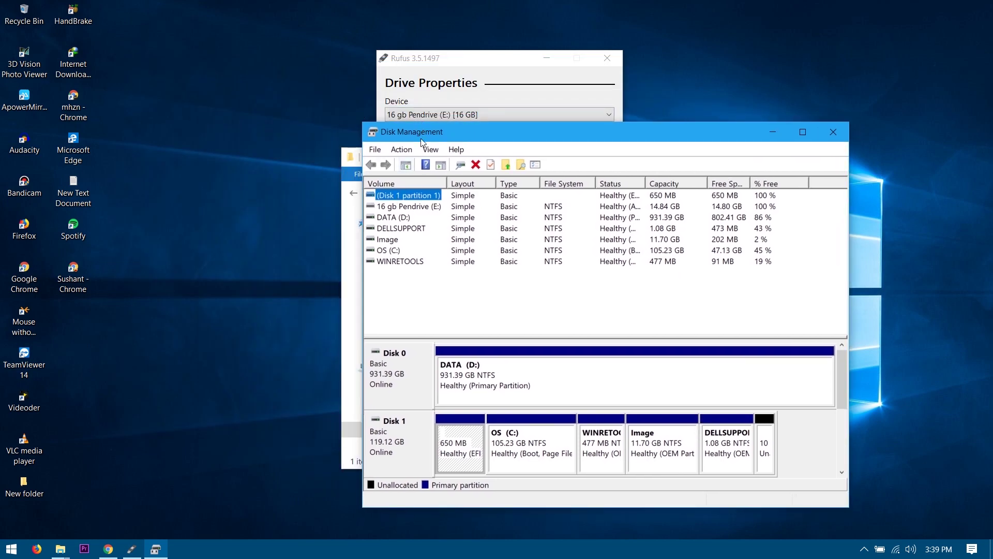
{"action": "left_click_drag", "start_coordinate": [536, 135], "coordinate": [384, 94]}
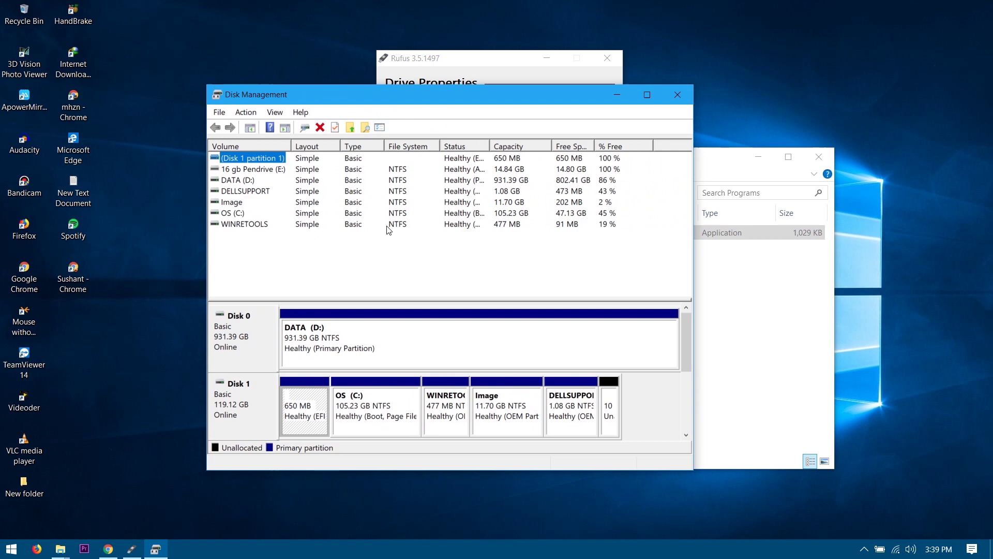
Confirm in Disk 0's properties that it uses GPT, then close Disk Management and return to Rufus
{"action": "right_click", "coordinate": [277, 352]}
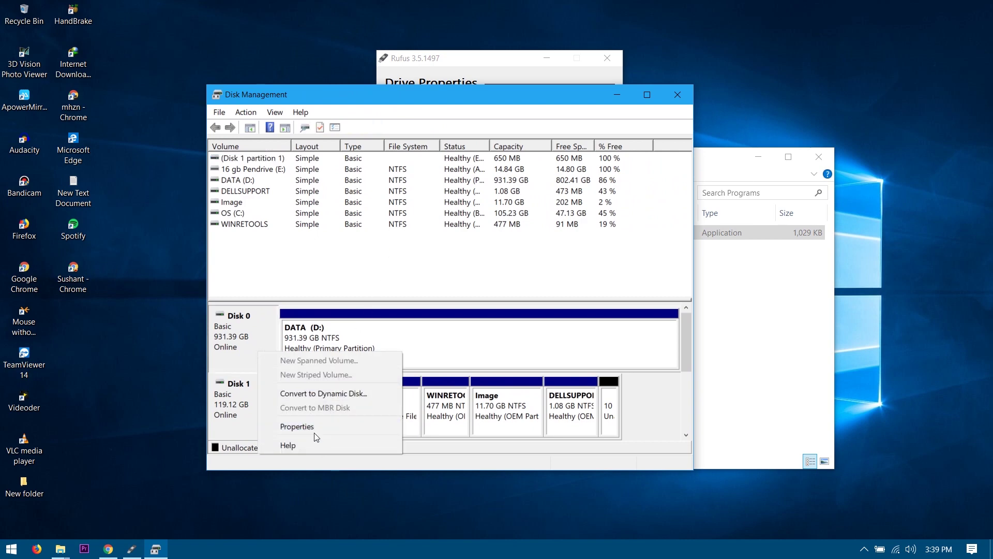
{"action": "left_click", "coordinate": [352, 427]}
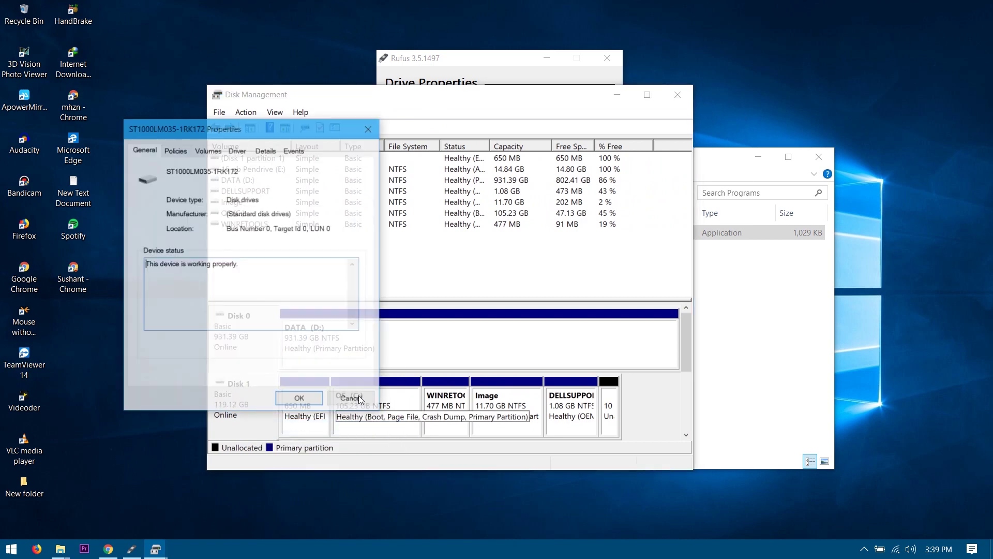
{"action": "left_click_drag", "start_coordinate": [229, 126], "coordinate": [558, 139]}
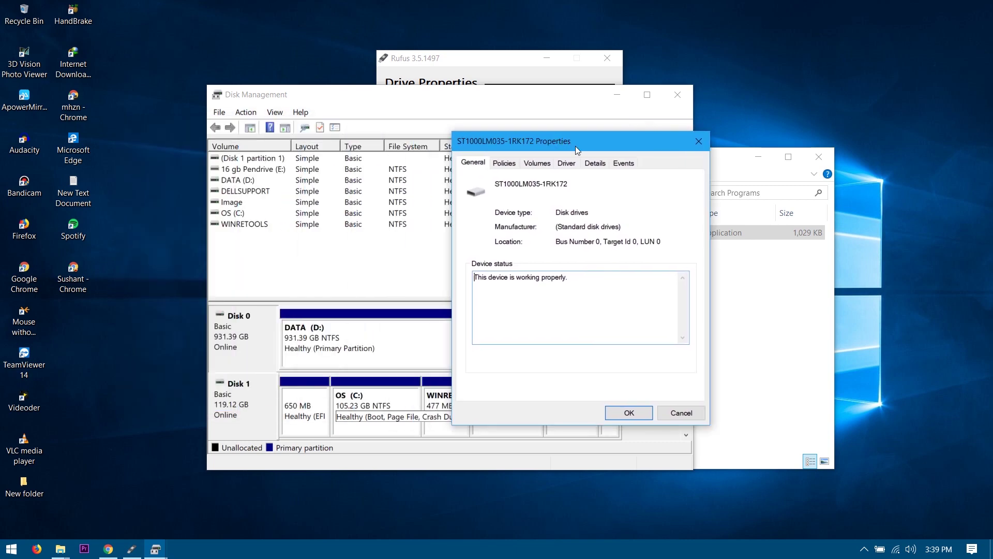
{"action": "left_click", "coordinate": [543, 163]}
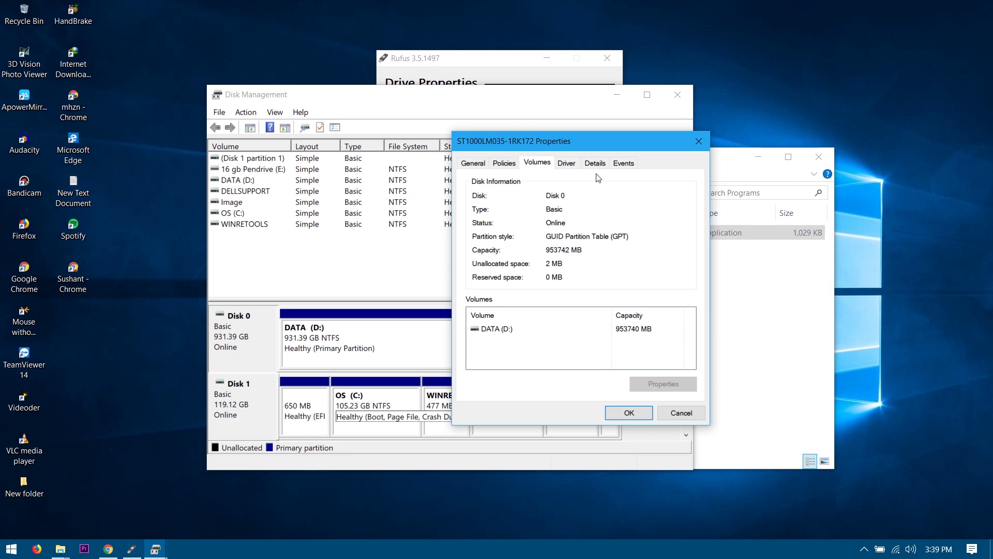
{"action": "left_click_drag", "start_coordinate": [576, 140], "coordinate": [434, 148]}
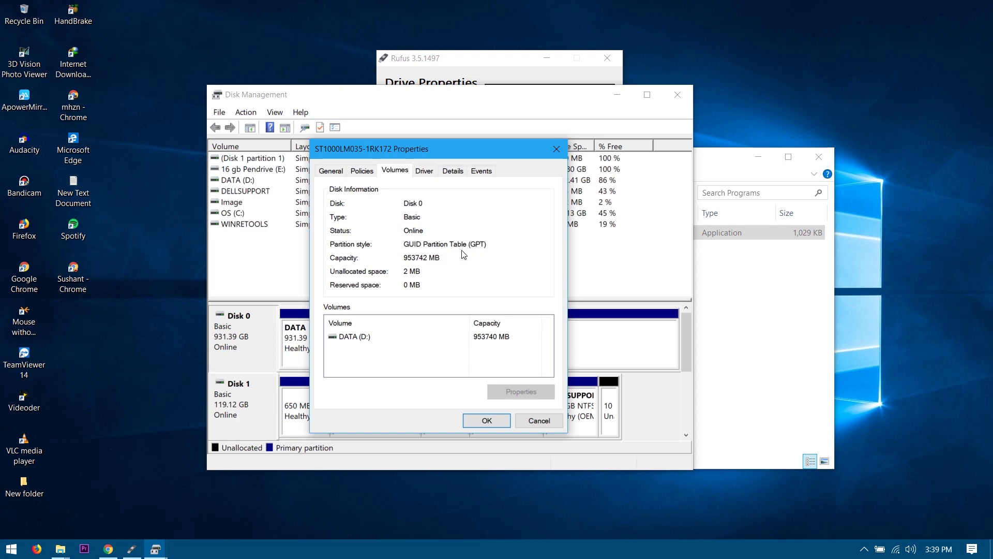
{"action": "left_click", "coordinate": [556, 150]}
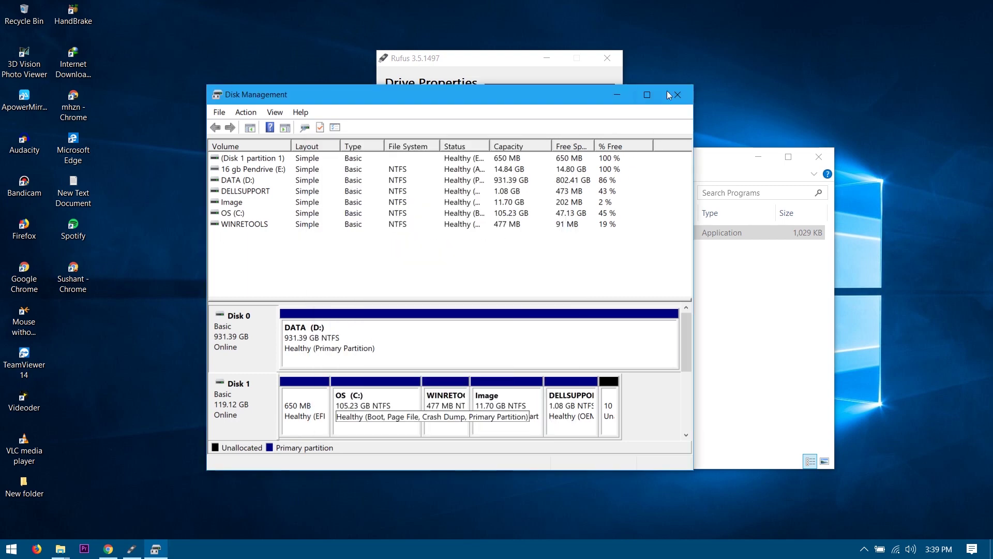
{"action": "left_click", "coordinate": [676, 95]}
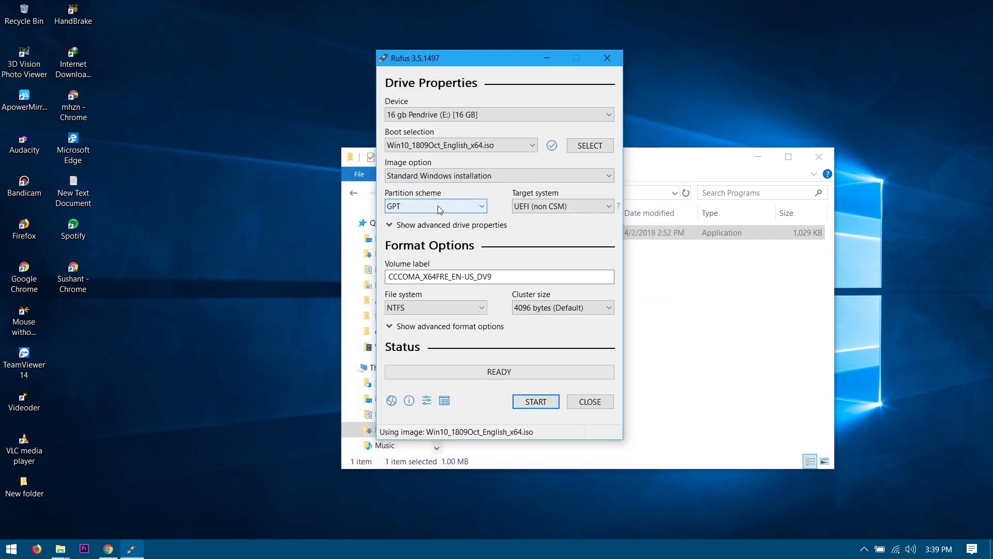
Replace the volume label with 'windows10' and start writing the pendrive
{"action": "double_click", "coordinate": [505, 275]}
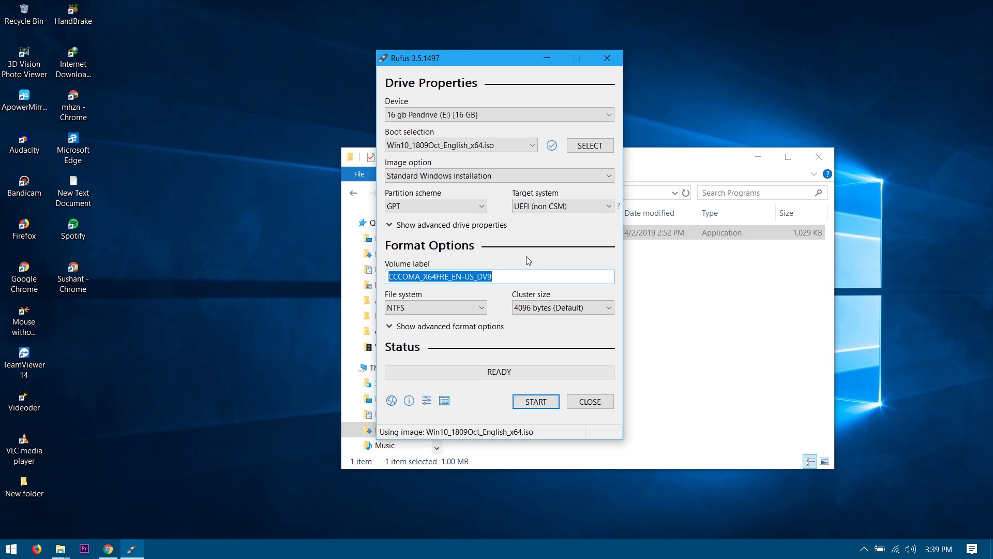
{"action": "type", "text": "windows10"}
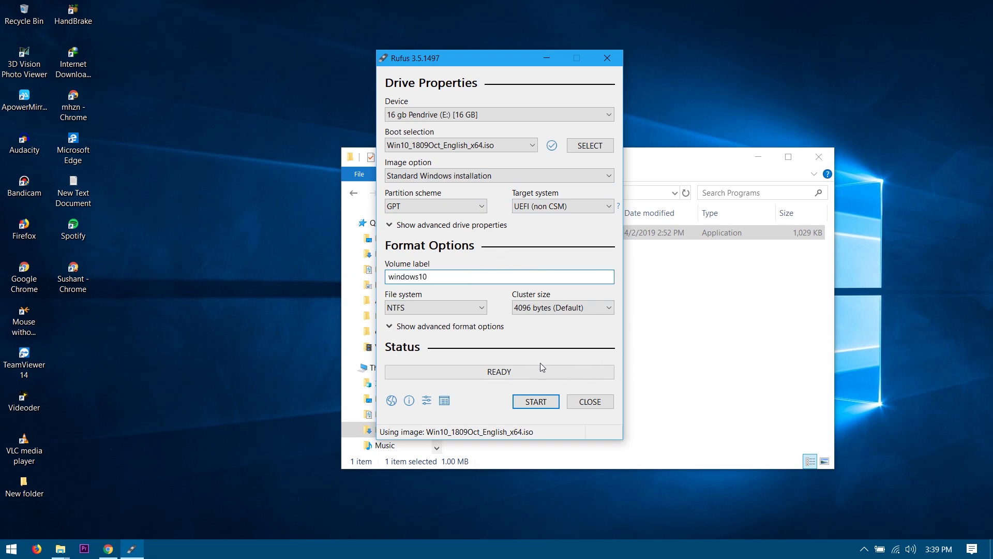
{"action": "left_click", "coordinate": [536, 402]}
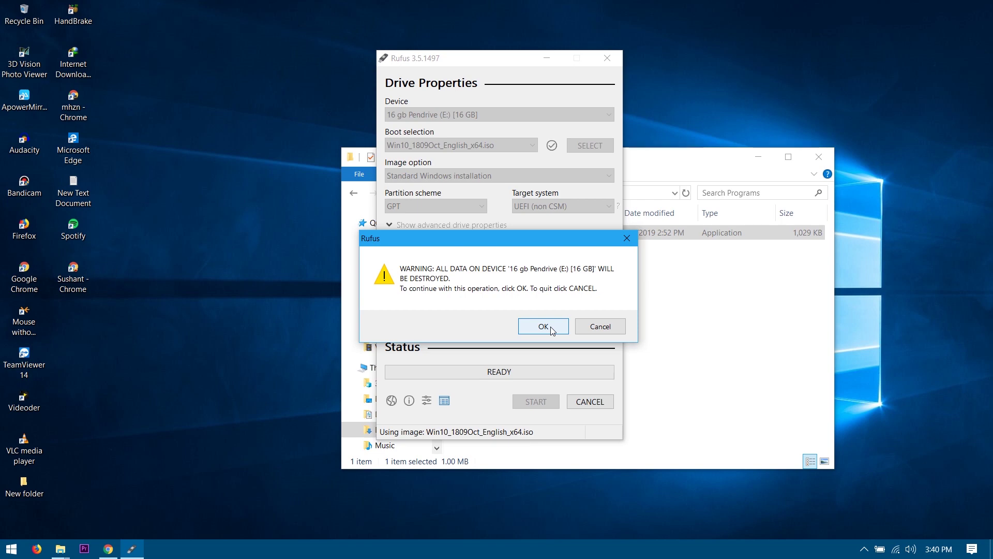
Approve erasing the 16 gb Pendrive, let the write finish, and dismiss the Secure Boot notice
{"action": "left_click", "coordinate": [553, 330]}
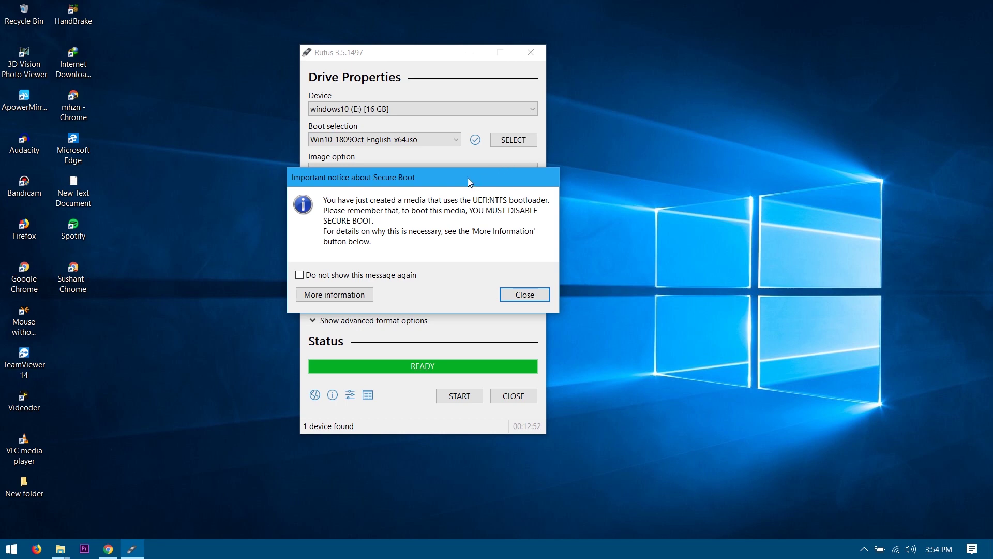
{"action": "left_click_drag", "start_coordinate": [468, 178], "coordinate": [697, 170]}
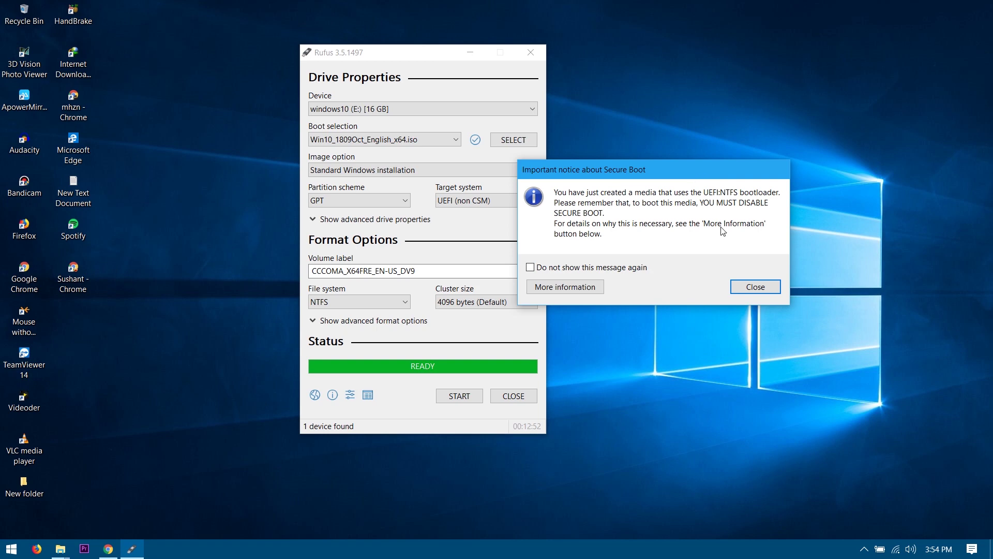
{"action": "left_click", "coordinate": [771, 288]}
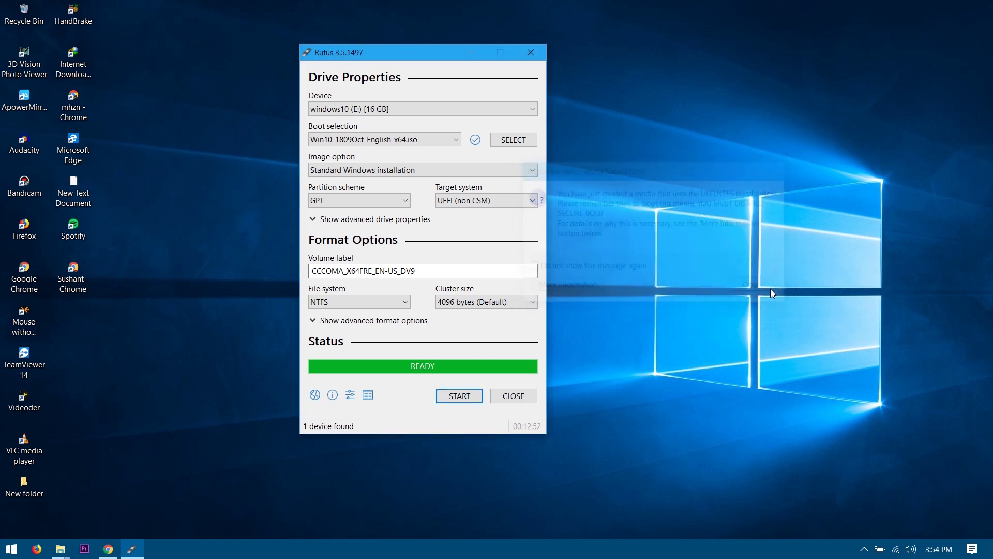
Exit Rufus with its CLOSE button
{"action": "left_click", "coordinate": [516, 399]}
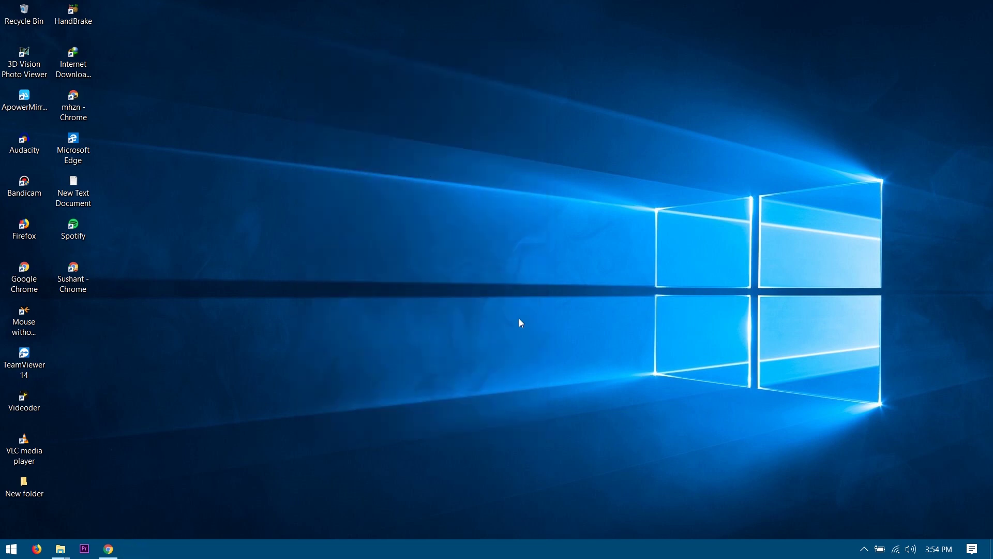